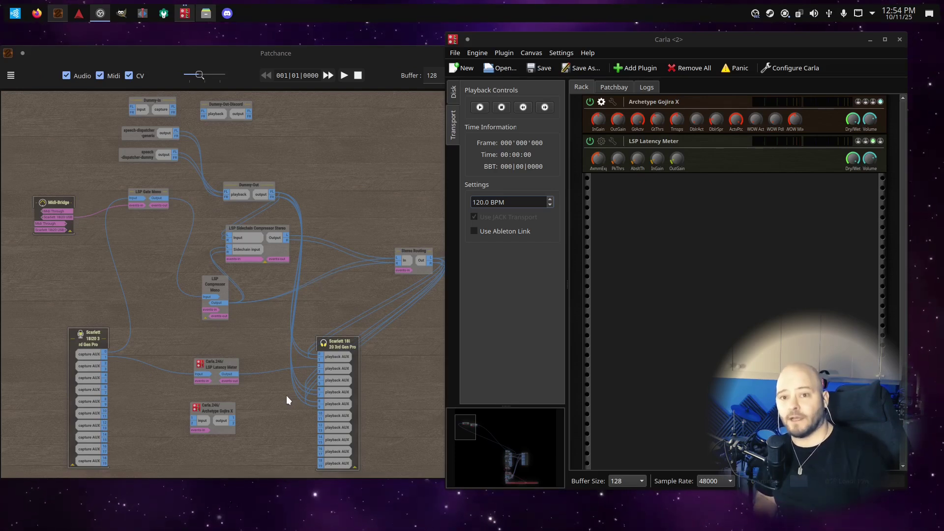
- Raise the Patchance graph above Carla, zoom in, and nudge the LSP Latency Meter node up-left
left_click(286, 395)
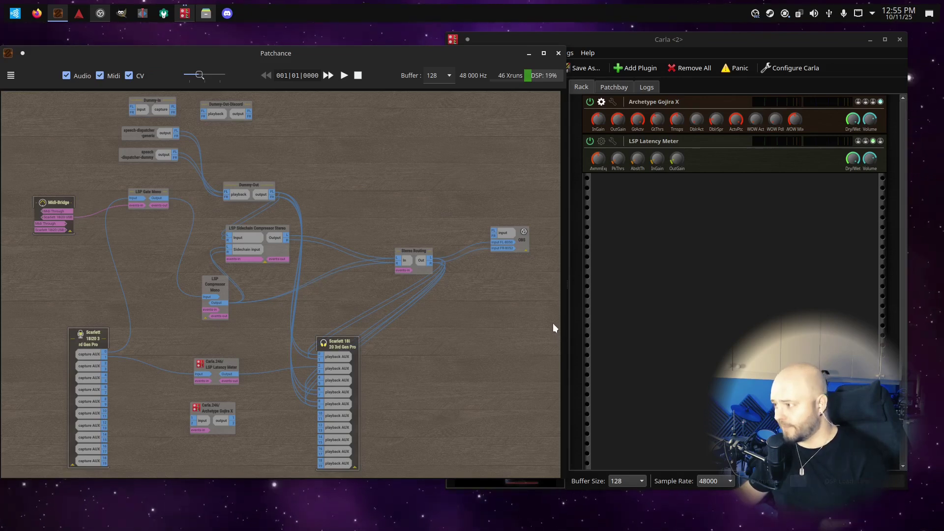
scroll(62, 291, "up", 2)
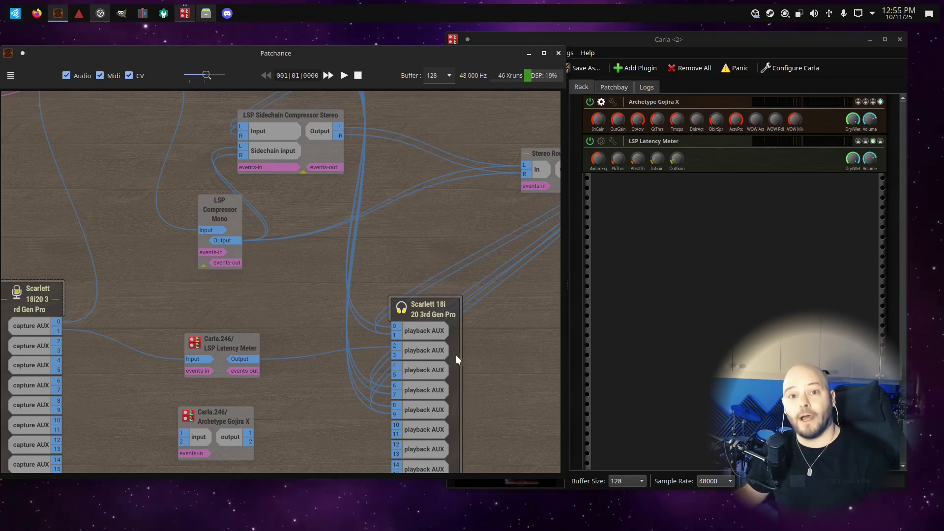
left_click_drag(244, 343, 242, 338)
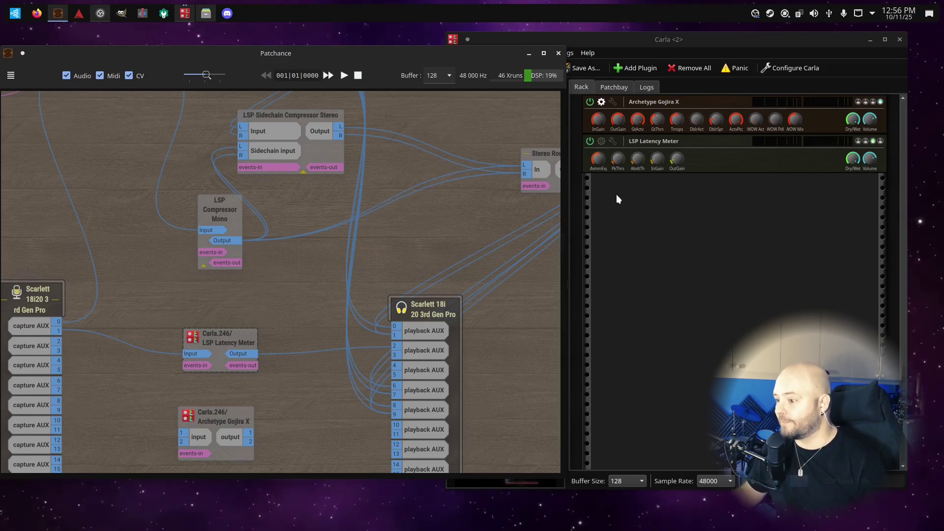
- Open the LSP Latency Meter GUI at the upper left and measure a 9.354 ms latency
left_click(602, 142)
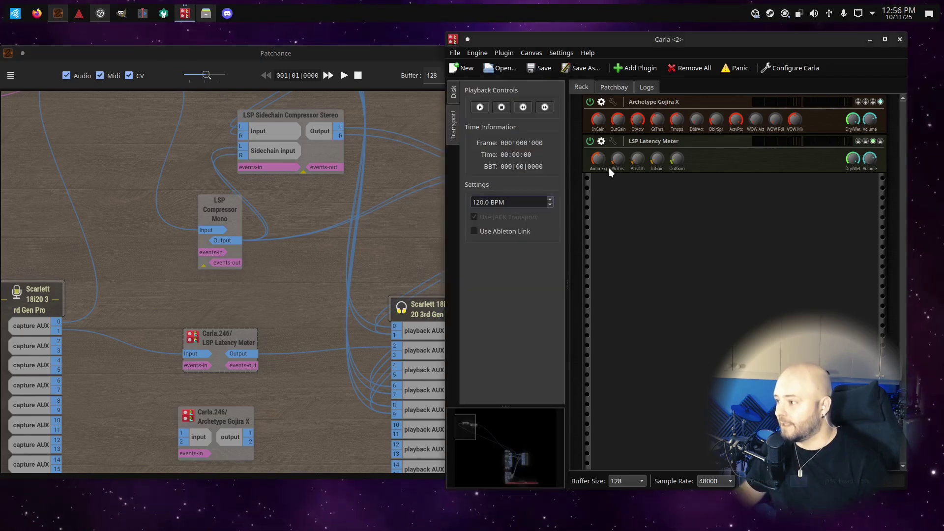
left_click(600, 143)
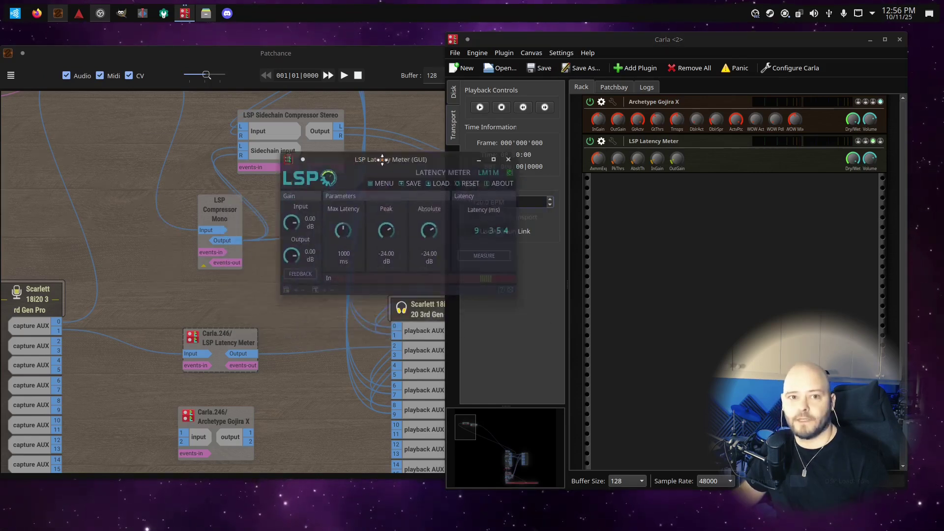
left_click_drag(386, 162, 185, 105)
left_click(283, 201)
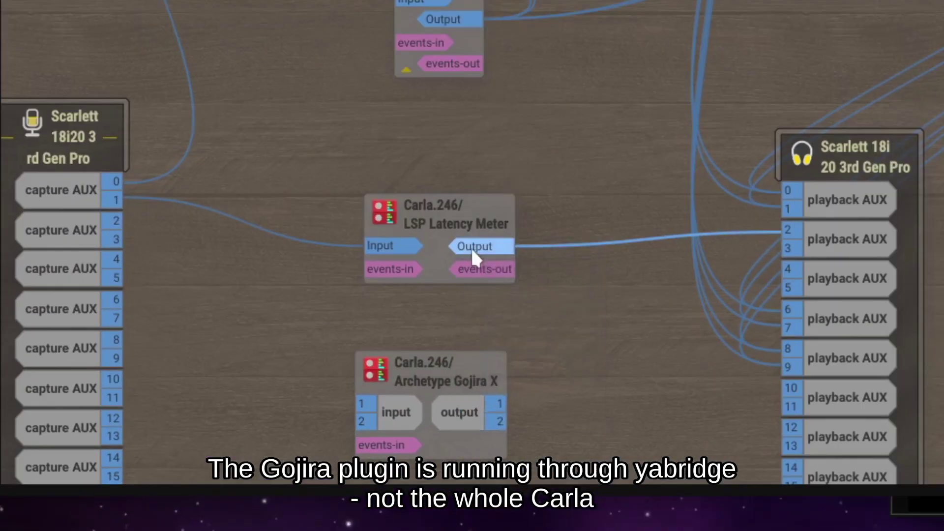
- Disconnect the meter's Output, wire it into Gojira X, and route Gojira X to playback AUX 0/1
right_click(238, 353)
left_click(272, 391)
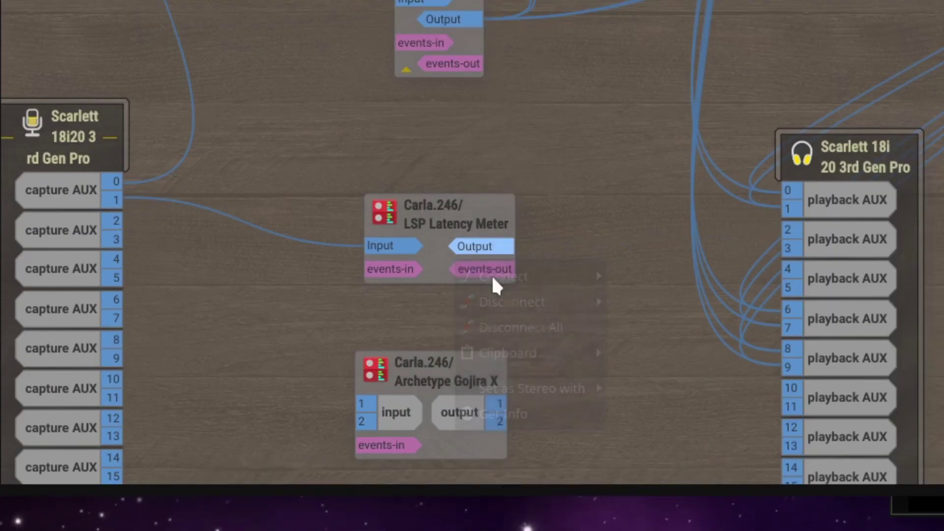
left_click_drag(492, 247, 395, 412)
scroll(417, 368, "down", 2)
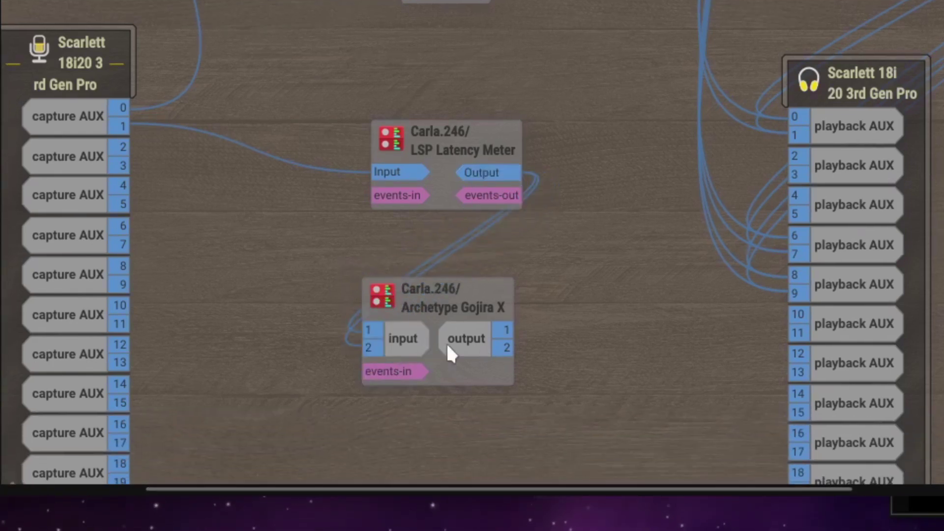
left_click_drag(476, 338, 836, 126)
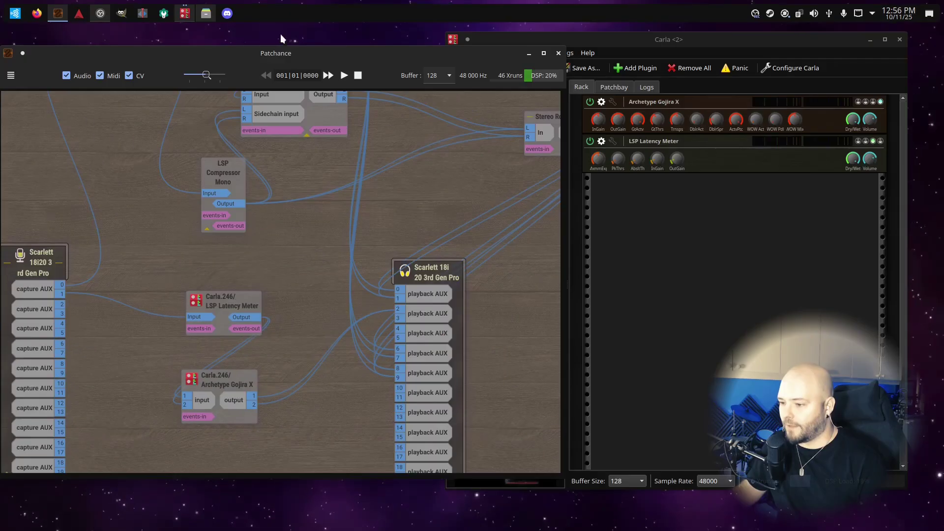
- Measure latency through the Gojira X routing, now reading 11.708 ms
left_click(600, 142)
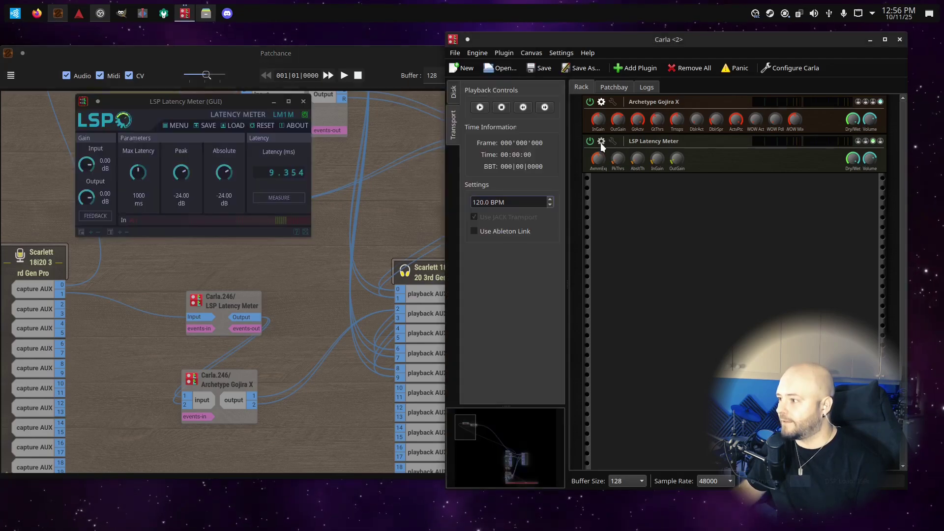
left_click(600, 141)
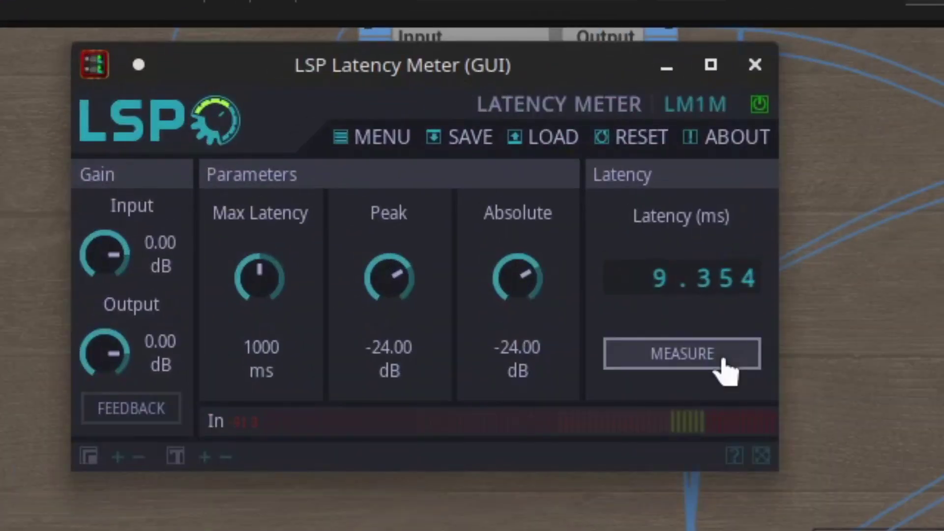
left_click(361, 203)
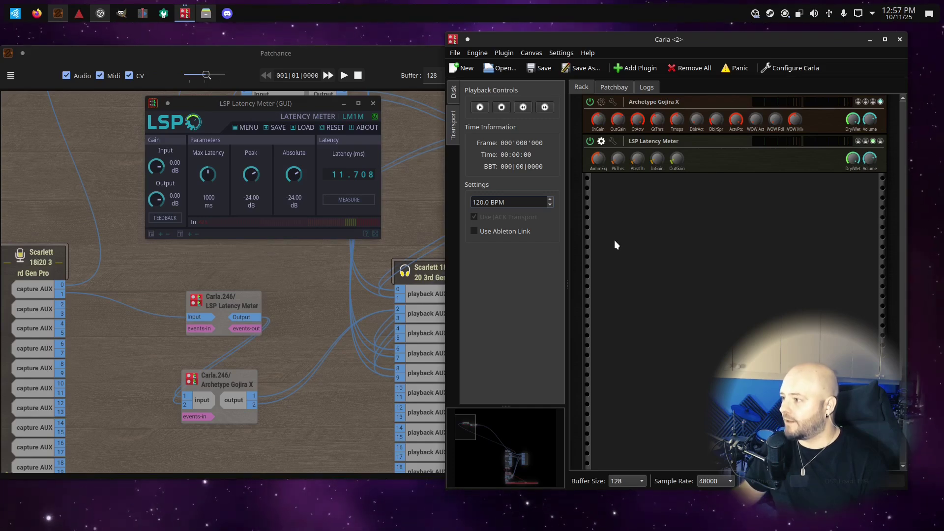
left_click(613, 102)
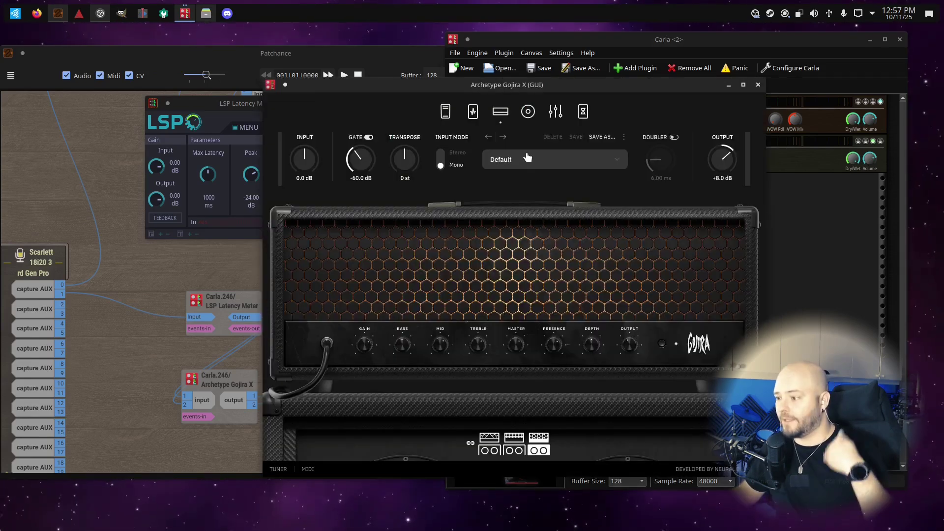
mouse_move(494, 81)
left_mouse_down()
mouse_move(472, 103)
mouse_move(449, 96)
mouse_move(469, 68)
mouse_move(477, 82)
mouse_move(504, 75)
left_mouse_up()
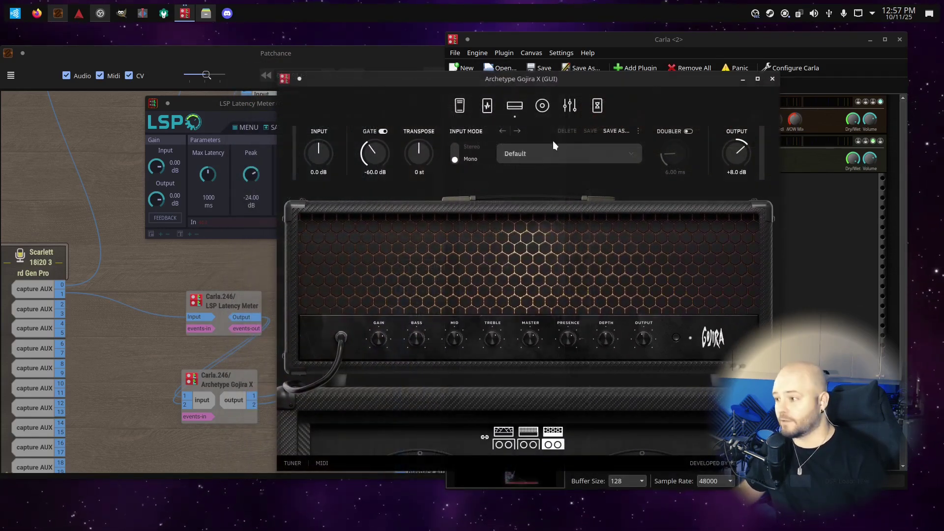
left_click_drag(660, 79, 744, 100)
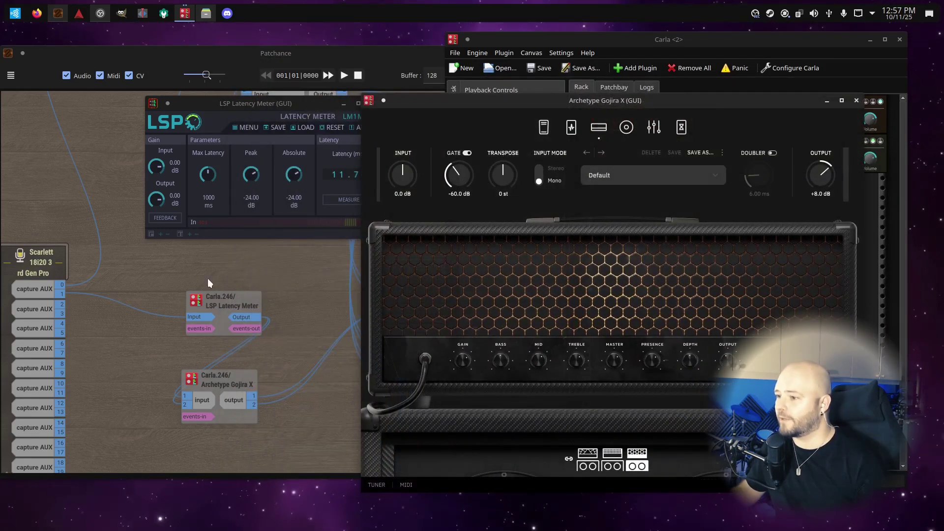
left_click(856, 101)
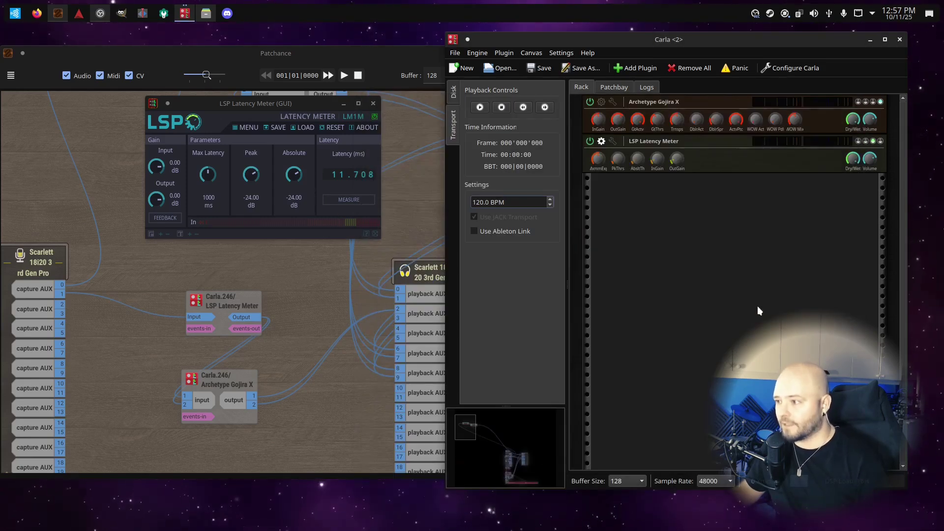
- Show the Archetype Gojira X folder and select .wine-yb in the editable address bar
left_click(205, 13)
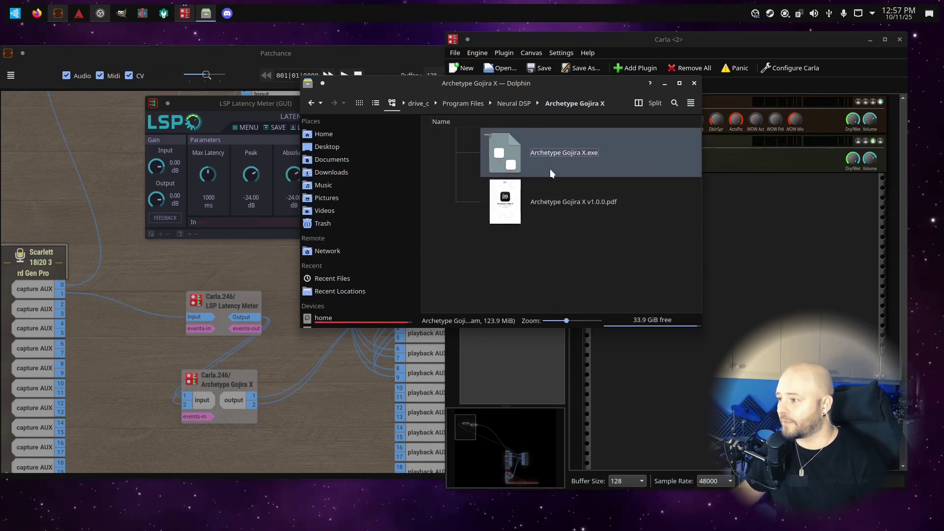
left_click(612, 104)
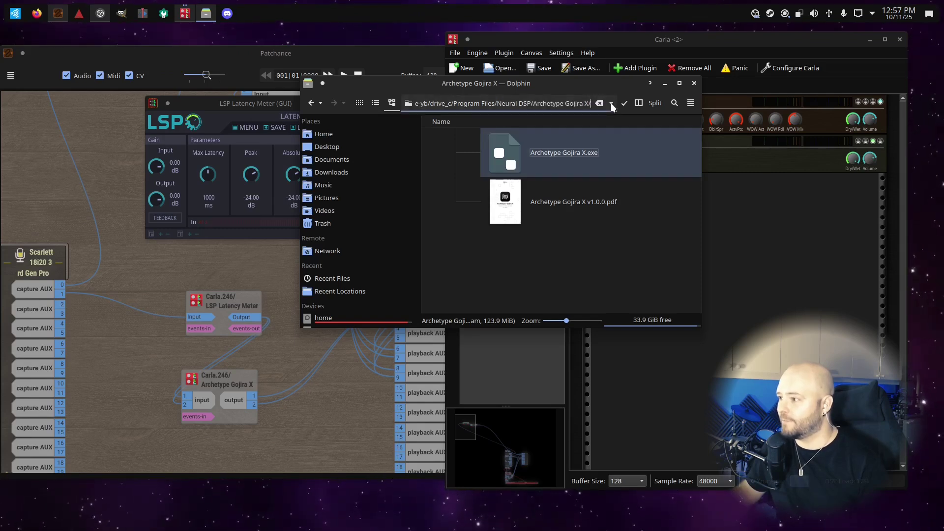
double_click(422, 101)
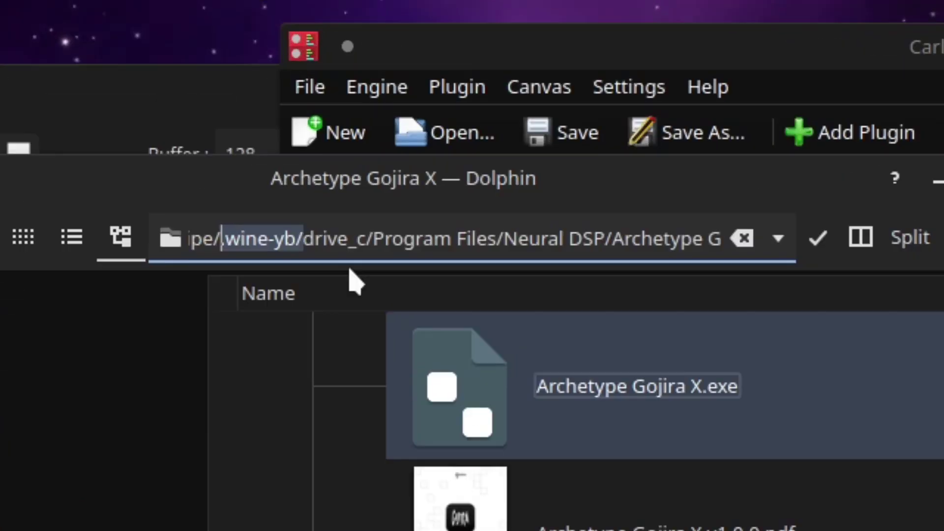
- Extend the address bar selection from drive_c through Neural DSP
key("shift+Right")
key("shift+Right")
key("shift+Right")
key("shift+Right")
key("shift+Right")
key("shift+Left")
key("shift+Left")
key("shift+Left")
key("shift+Left")
key("shift+Left")
key("shift+Left")
key("shift+Left")
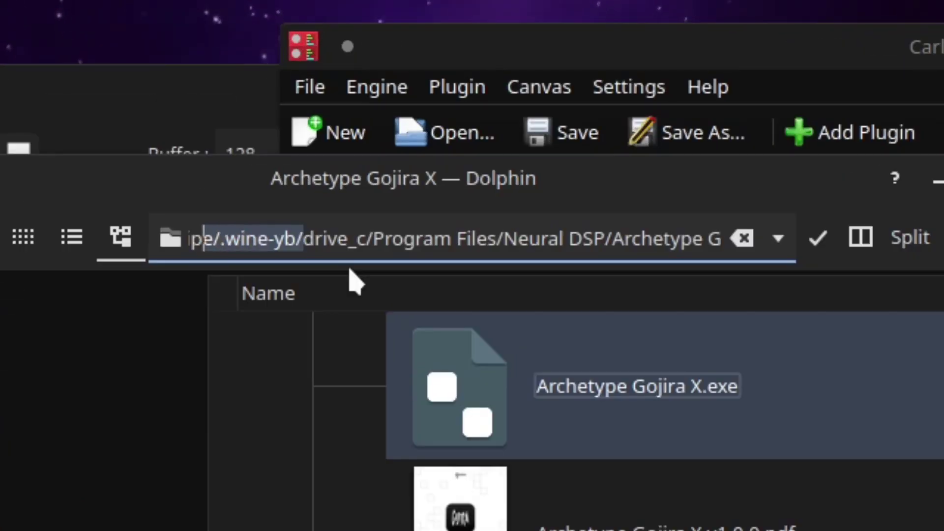
key("shift+Left")
key("shift+Left")
key("shift+Left")
key("shift+Left")
key("shift+Right")
key("shift+Right")
key("shift+Right")
key("shift+Right")
key("shift+Right")
key("shift+Right")
key("shift+Right")
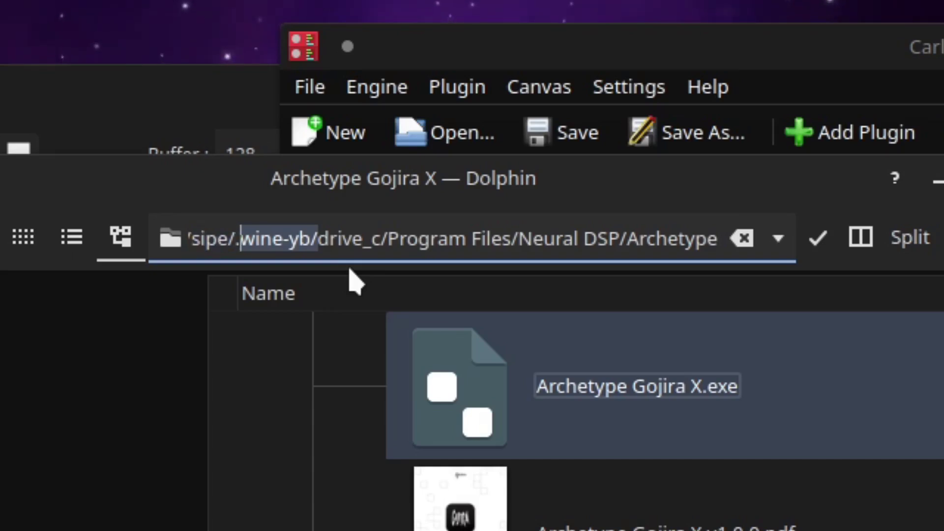
key("shift+Right")
key("shift+Right")
key("shift+Right")
key("shift+Right")
key("shift+Right")
key("shift+Right")
key("shift+Right")
key("shift+Right")
key("shift+Right")
key("shift+Right")
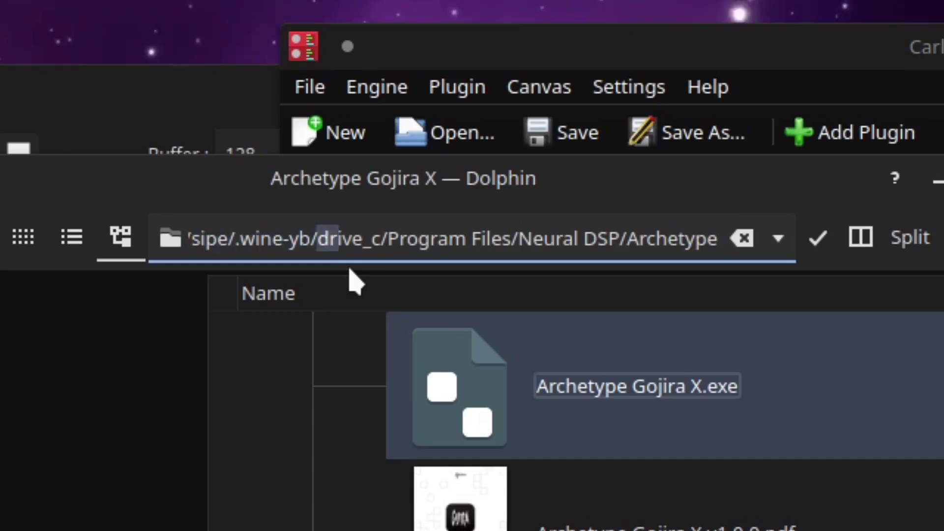
key("shift+Right")
key("shift+Right")
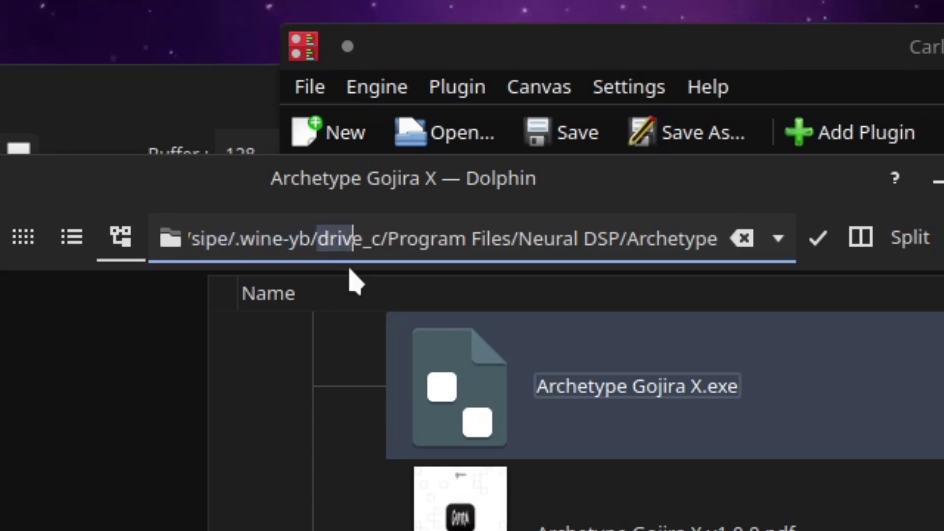
key("shift+Right")
key("shift+Right")
key("shift+Right")
key("shift+Right")
key("shift+Right")
key("shift+Right")
key("shift+Right")
key("shift+Right")
key("shift+Right")
key("shift+Right")
key("shift+Right")
key("shift+Right")
key("shift+Right")
key("shift+Right")
key("shift+Right")
key("shift+Right")
key("shift+Right")
key("shift+Right")
key("shift+Right")
key("shift+Right")
key("shift+Right")
key("shift+Right")
key("shift+Right")
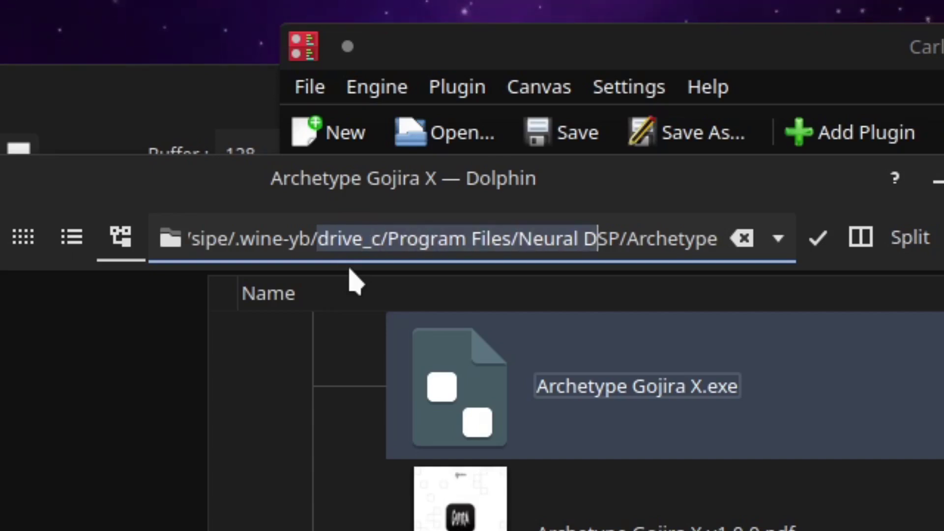
key("shift+Right")
key("shift+Right")
key("shift+Right")
key("shift+Right")
key("shift+Right")
key("shift+Right")
key("shift+Right")
key("shift+Right")
key("shift+Right")
key("shift+Right")
key("shift+Right")
key("shift+Right")
key("shift+Right")
key("shift+Right")
key("shift+Right")
key("shift+Right")
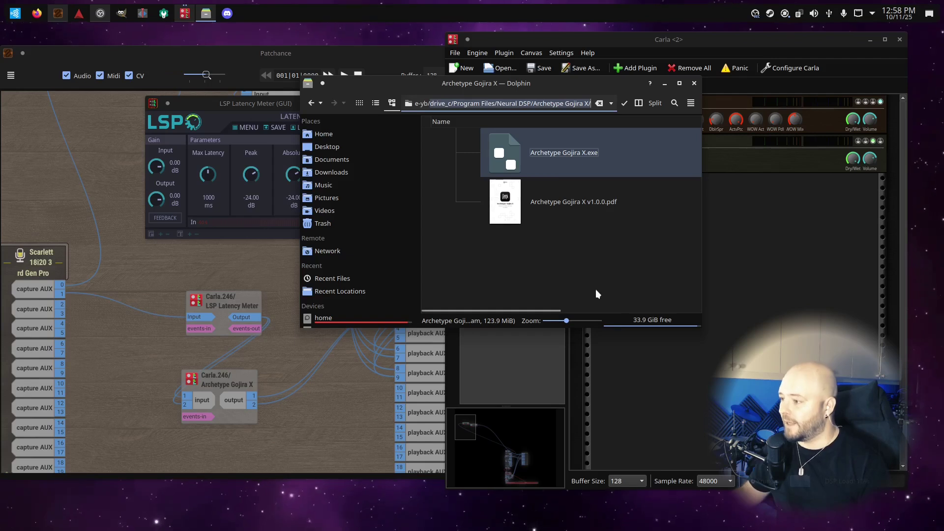
- Launch Archetype Gojira X.exe using the 'Audio Plugin Installer (Yabridge Wine)' Wine version
double_click(530, 151)
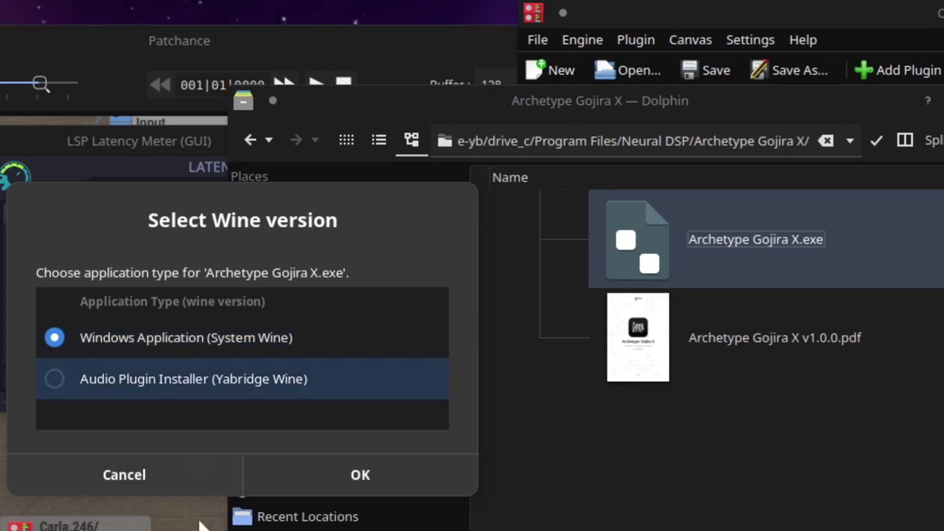
left_click(172, 379)
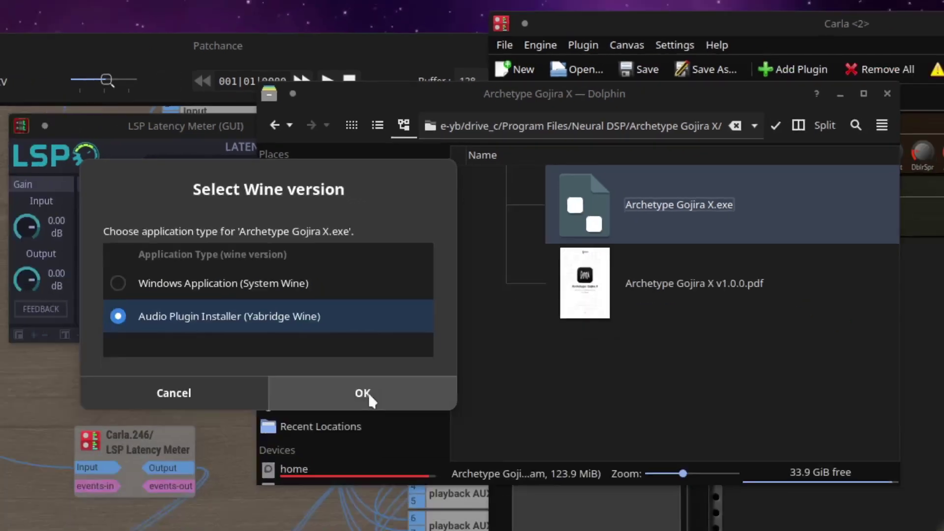
left_click(363, 475)
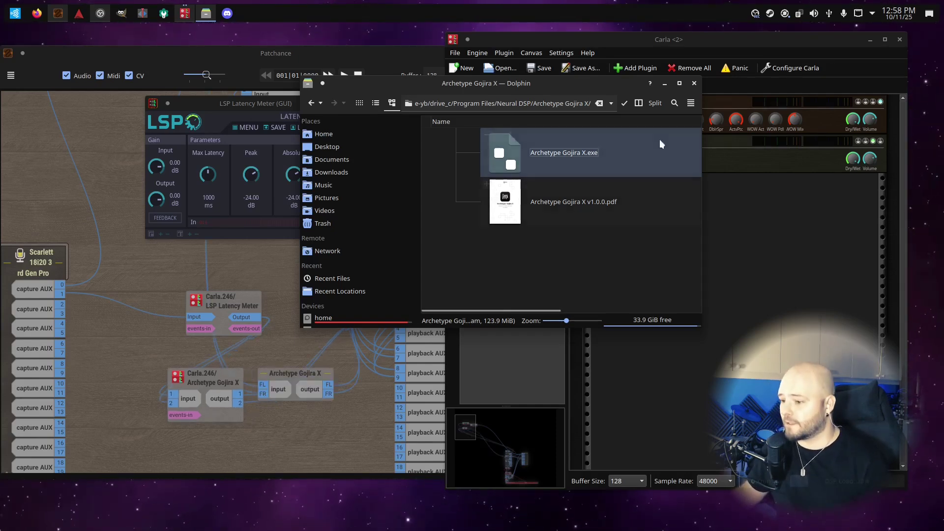
- Disconnect all wires from the Carla-hosted Archetype box and shift it left
left_click_drag(211, 376, 194, 376)
right_click(194, 376)
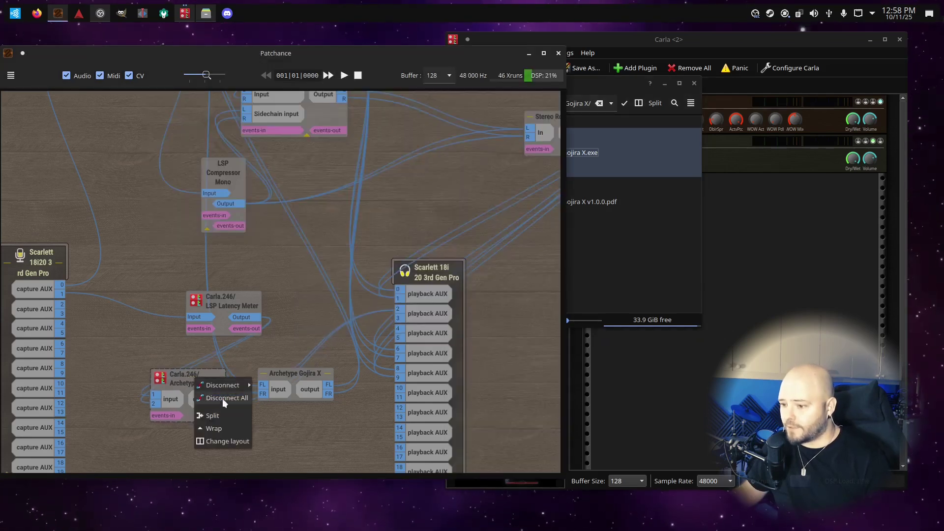
left_click(224, 399)
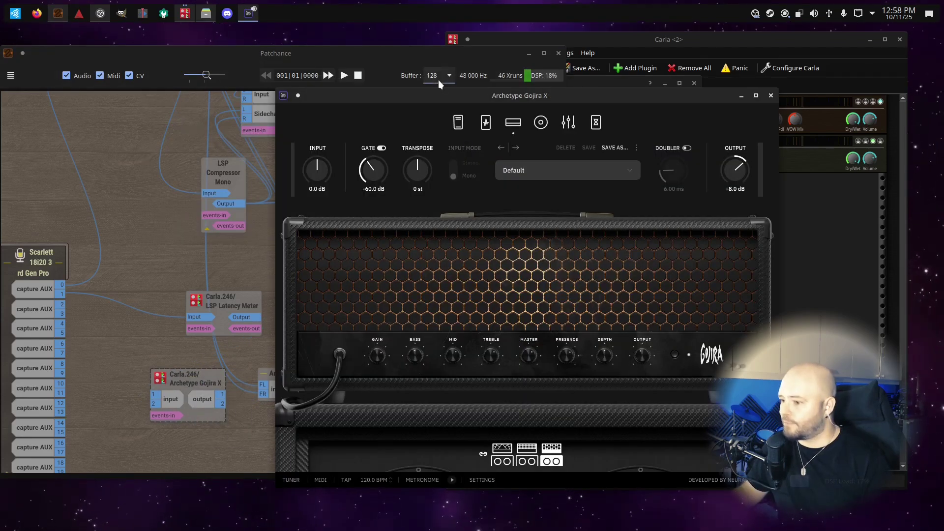
left_click_drag(202, 385, 182, 385)
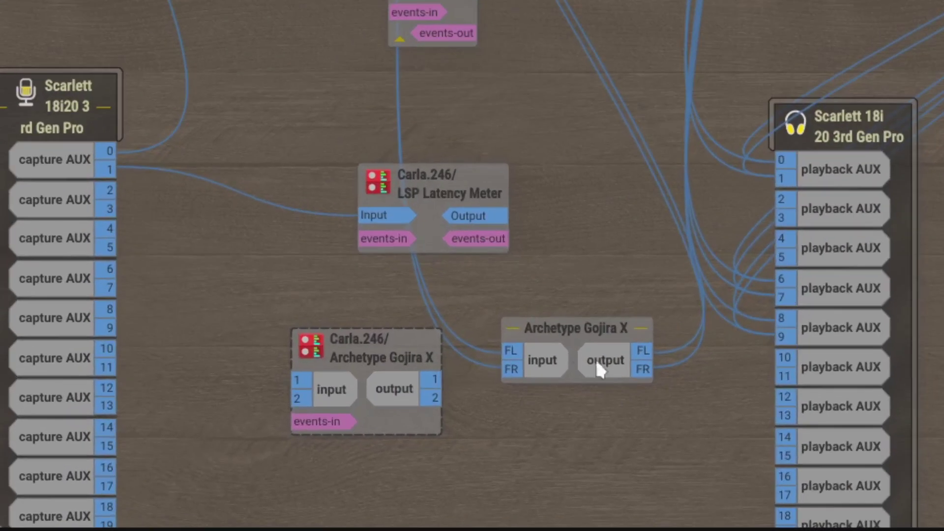
- Disconnect all wires from the standalone Archetype Gojira X box and move it up
left_click_drag(286, 375, 288, 358)
right_click(562, 298)
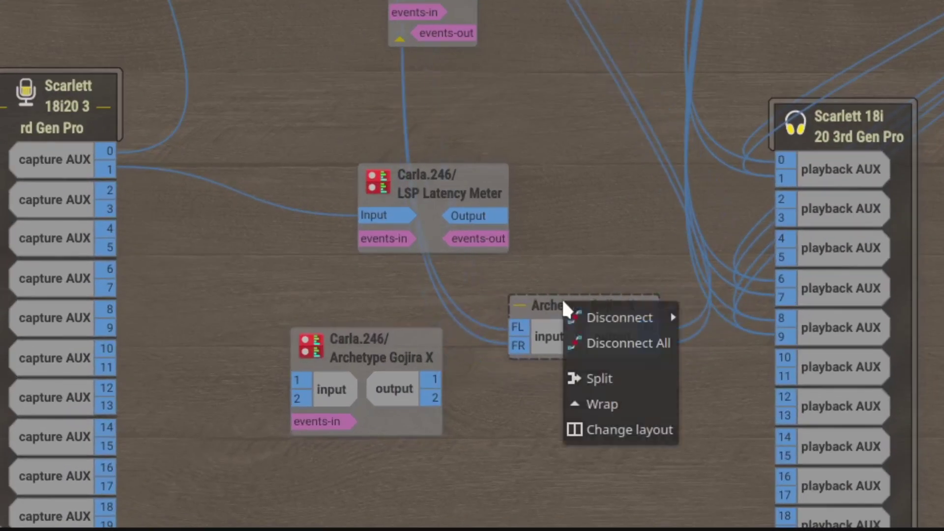
left_click(612, 342)
left_click_drag(562, 301, 555, 258)
- Wire Latency Meter Output into standalone Archetype FL/FR and its output to playback AUX 2/3
left_click_drag(460, 185, 375, 199)
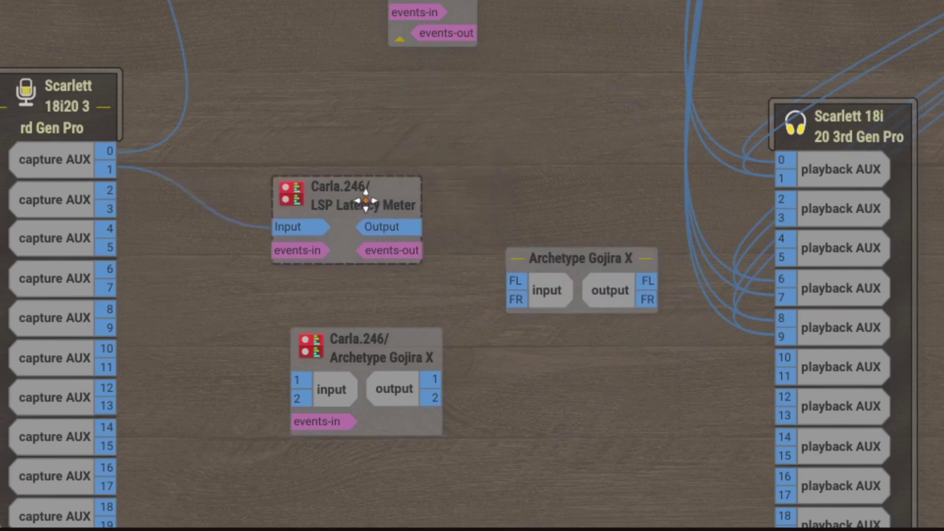
left_click_drag(427, 234, 546, 290)
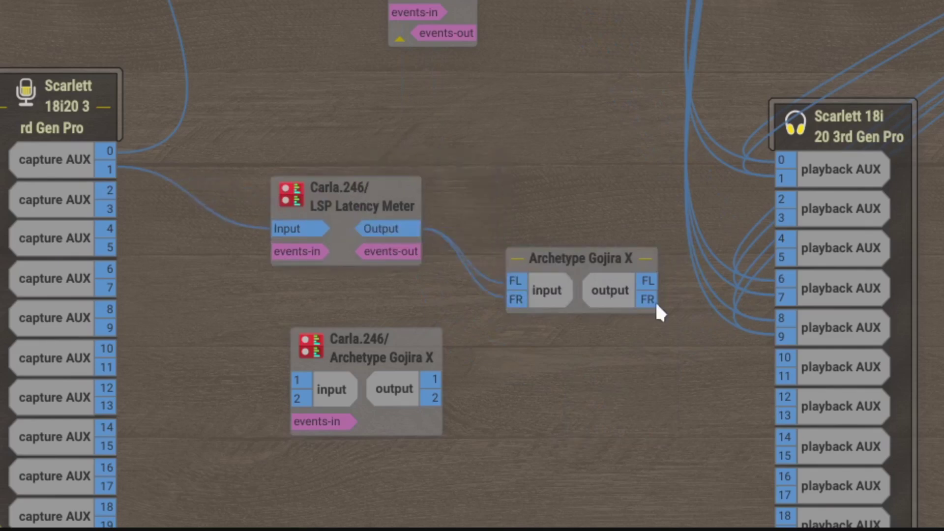
left_click_drag(619, 293, 784, 207)
left_click_drag(574, 260, 573, 222)
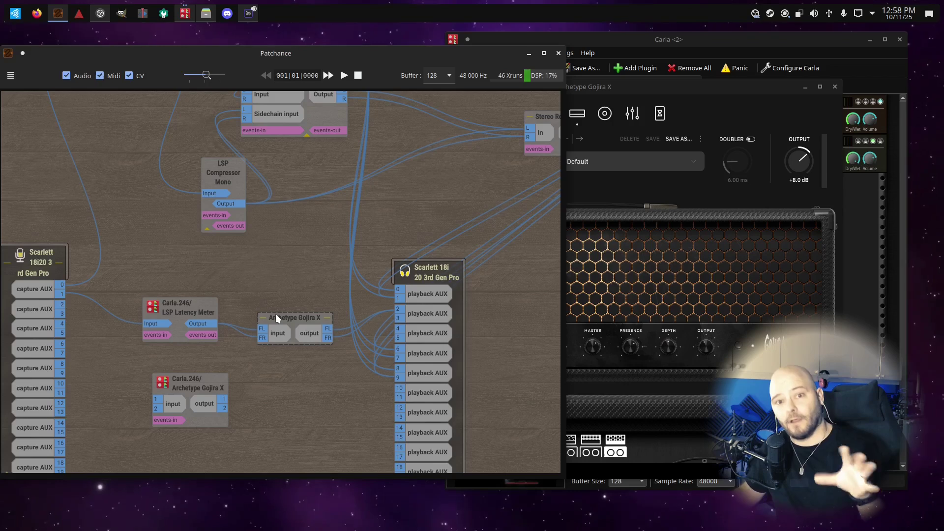
left_click_drag(616, 86, 653, 78)
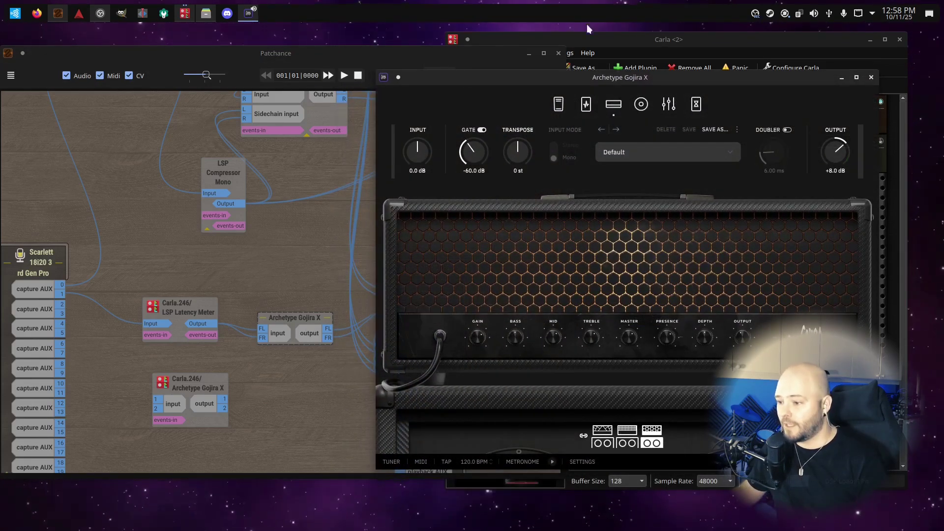
- Measure latency in Carla's LSP Latency Meter, now 99.895 ms through the standalone amp
left_click(616, 40)
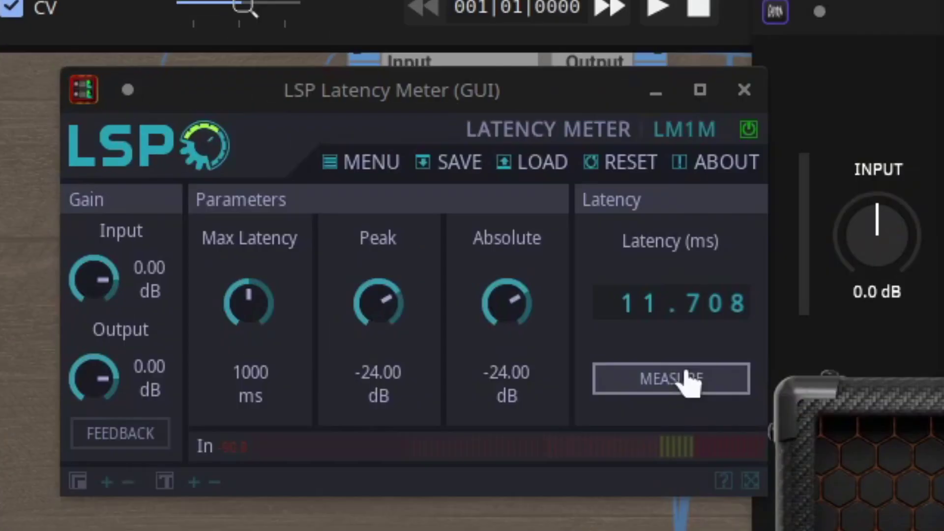
left_click(688, 384)
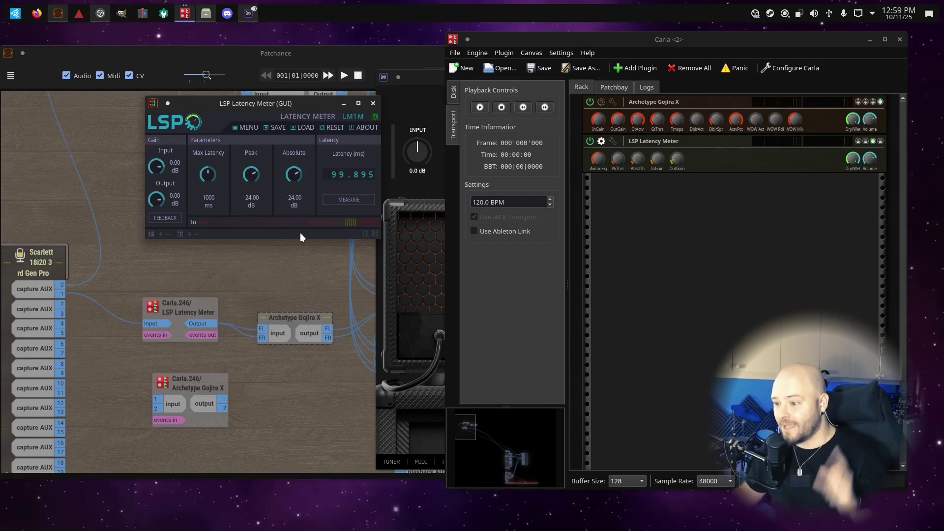
- Disconnect all wires from the standalone Archetype Gojira X box in the patch graph
left_click(287, 311)
left_click_drag(285, 317, 282, 294)
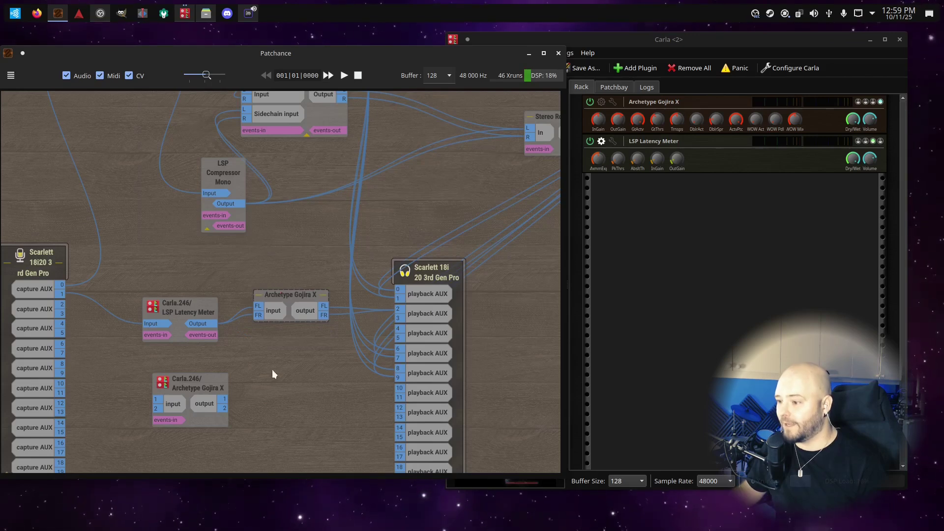
right_click(306, 295)
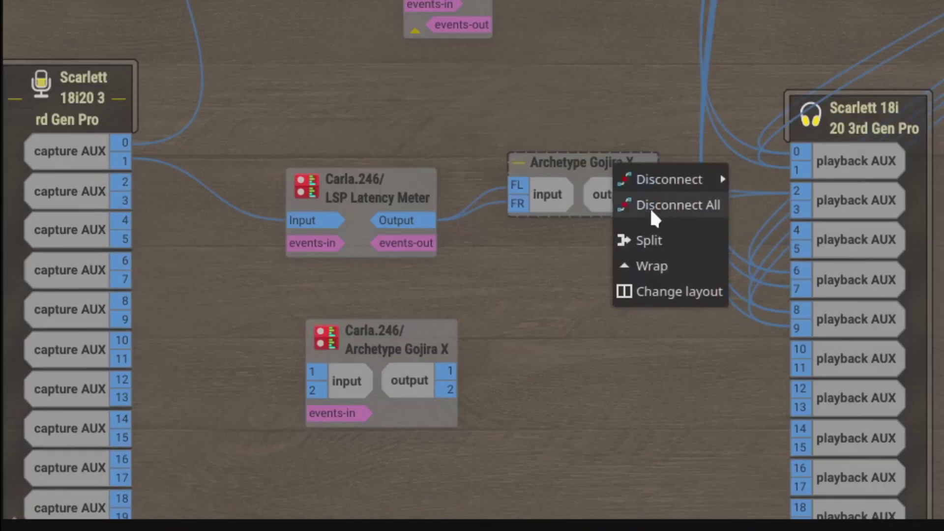
left_click(324, 316)
- Route Latency Meter Output through the Carla-hosted Archetype to playback AUX, measuring 11.708 ms
left_click_drag(212, 378, 311, 345)
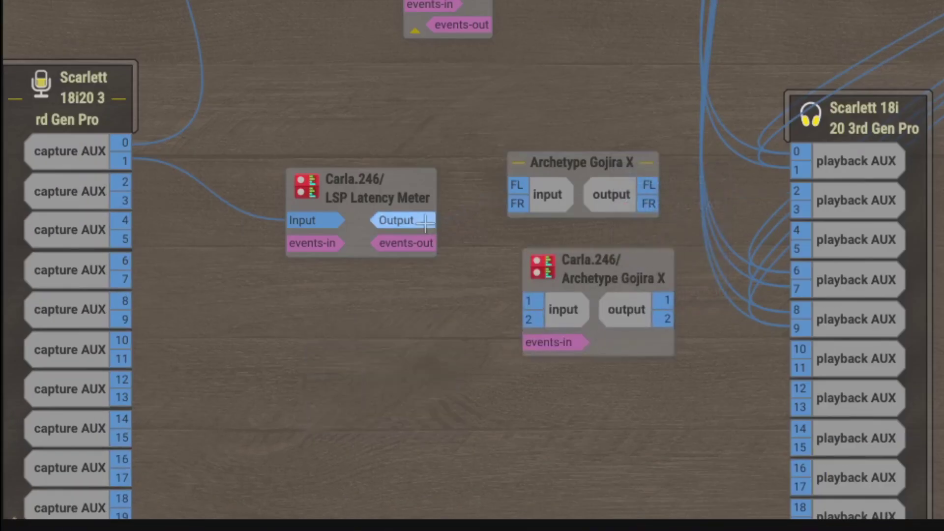
left_click_drag(395, 220, 560, 310)
left_click_drag(629, 309, 806, 199)
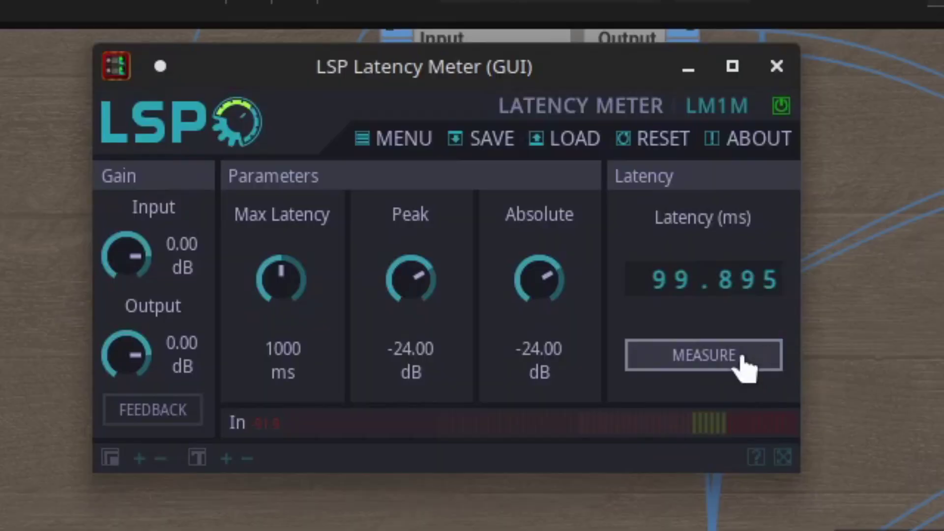
left_click(738, 358)
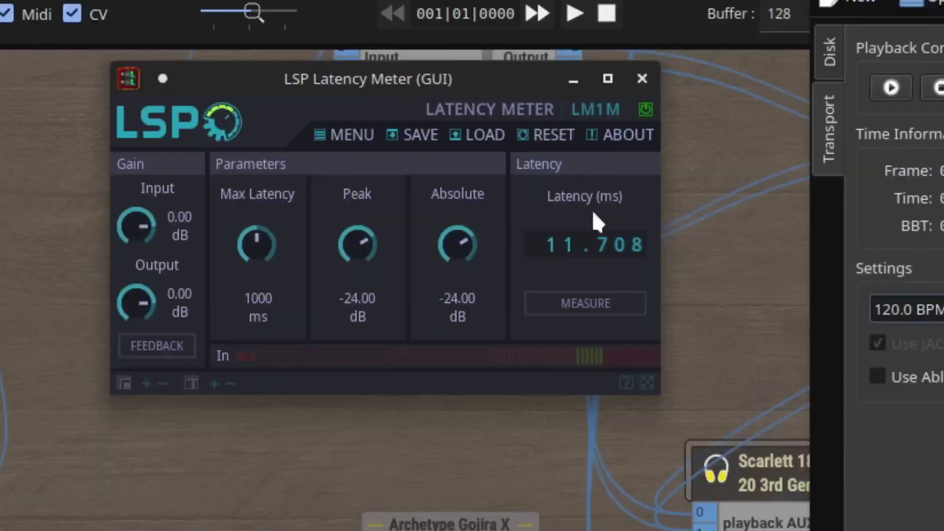